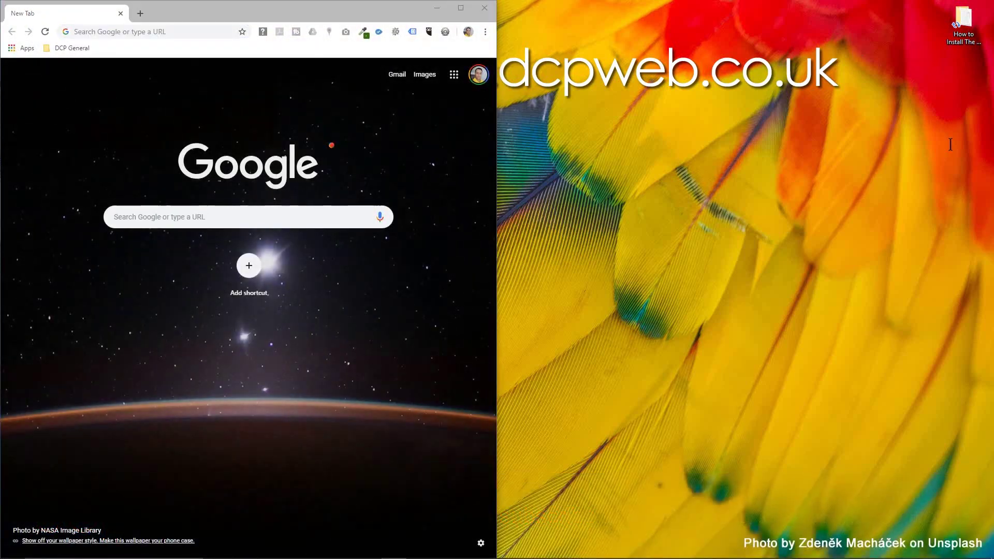
Load gmic.eu/download.shtml in the maximized browser.
type("http://gmic.eu/download.shtml")
left_click(461, 8)
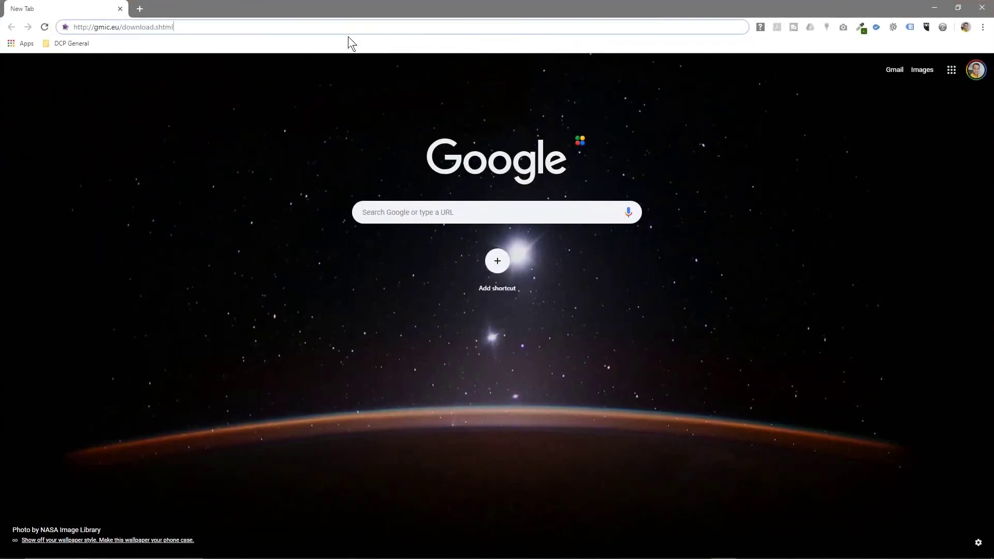
key("Return")
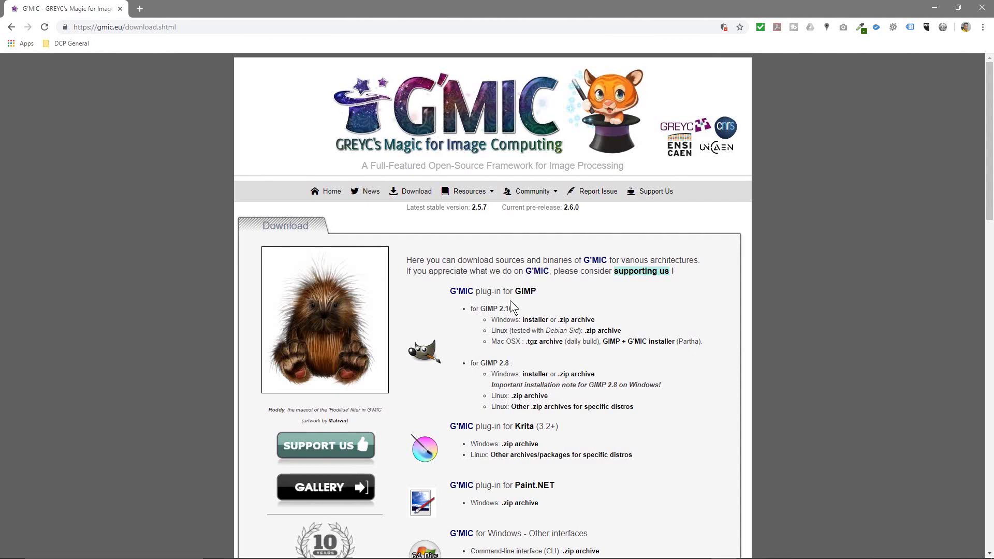
Download the Windows installer listed under 'for GIMP 2.10'.
left_click(468, 191)
left_click_drag(480, 309, 514, 308)
left_click(514, 309)
left_click_drag(480, 309, 515, 321)
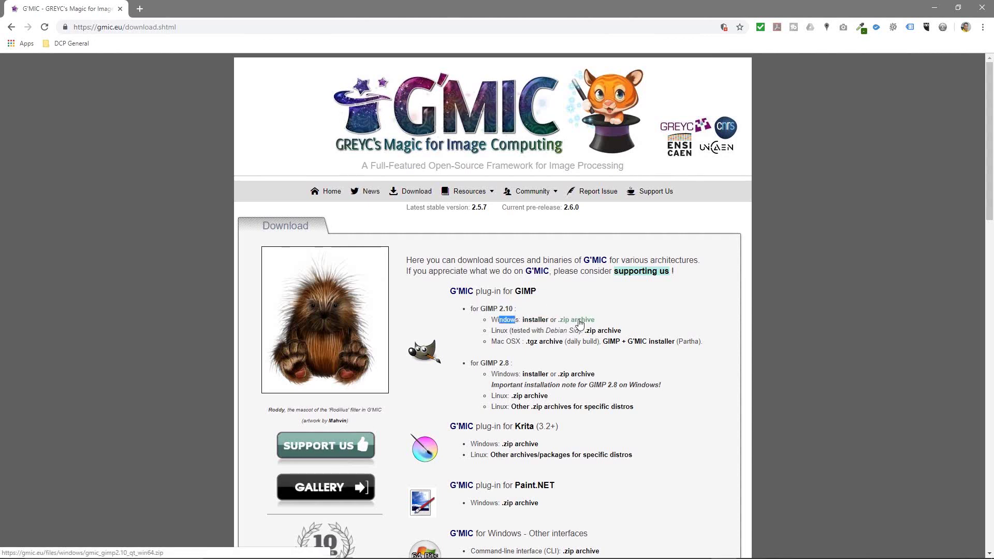
left_click(534, 321)
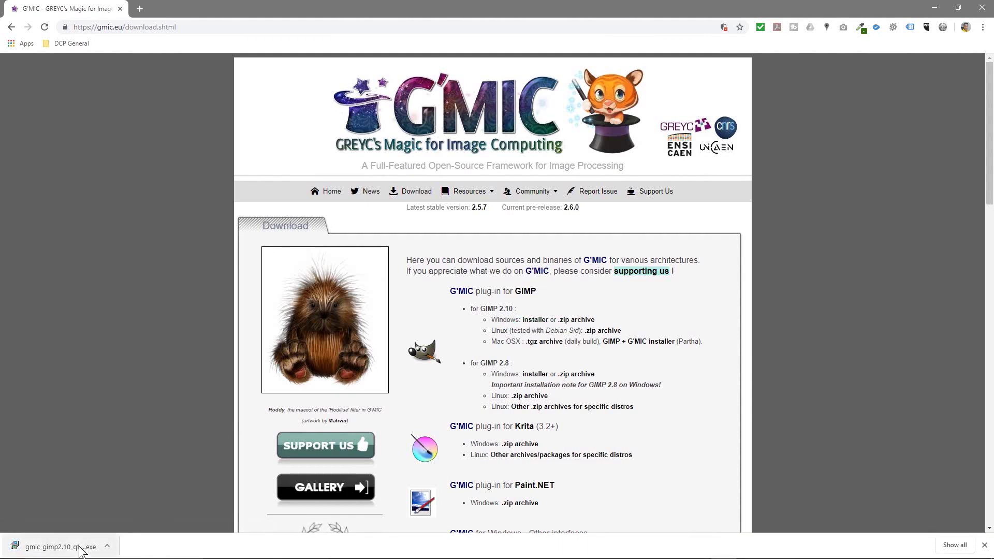
Copy the downloaded gmic_gimp2.10_qt_win64 installer into the G'MIC tutorial folder.
key("super+Left")
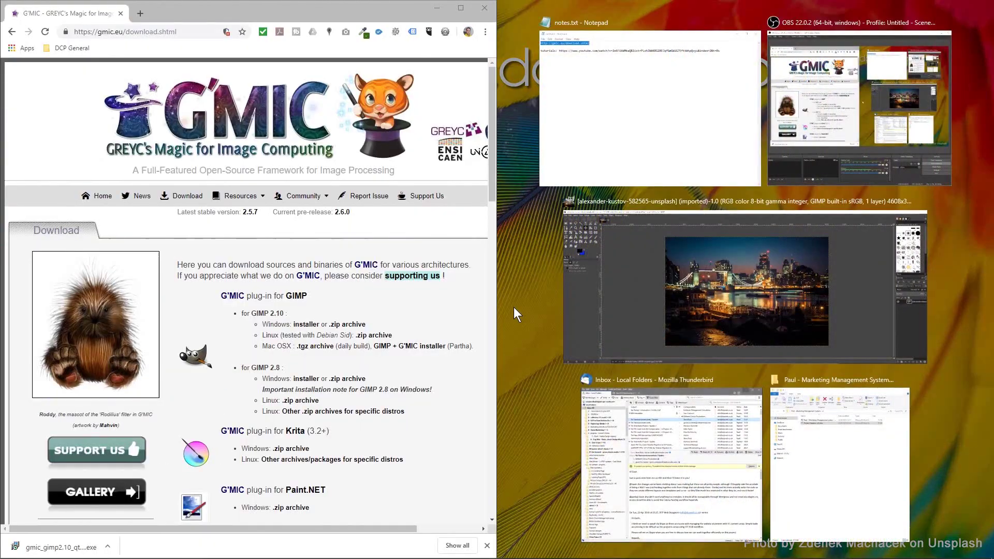
left_click(515, 313)
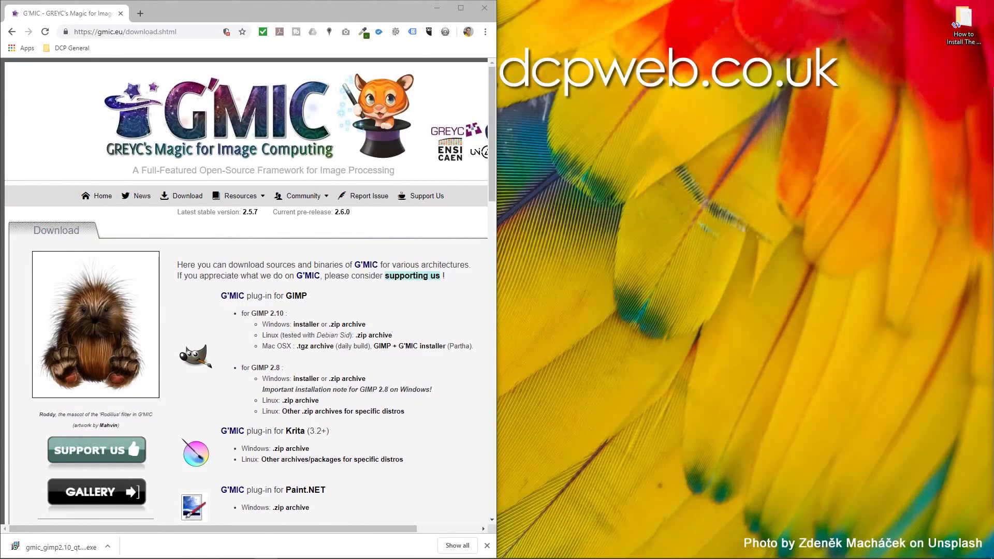
double_click(963, 21)
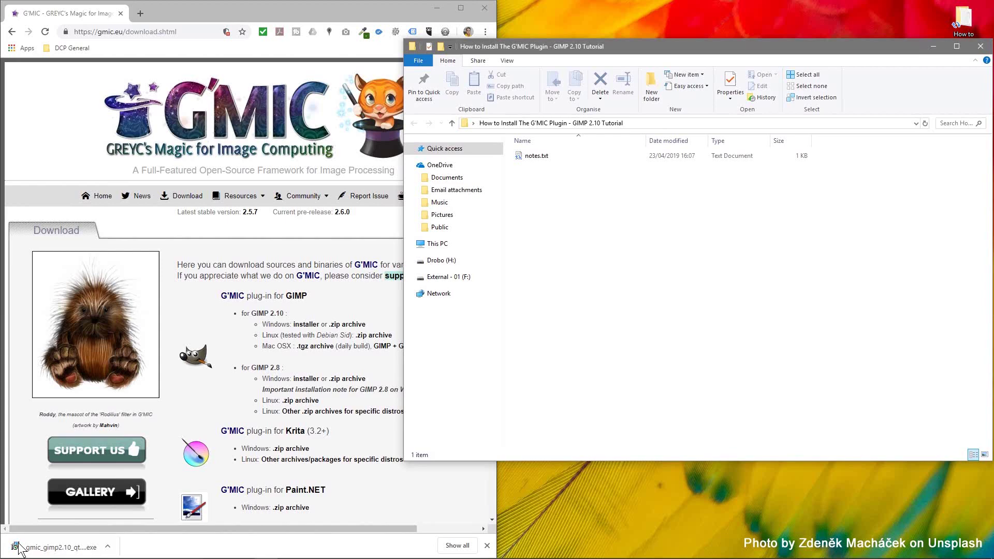
left_click_drag(18, 549, 674, 275)
left_click(437, 11)
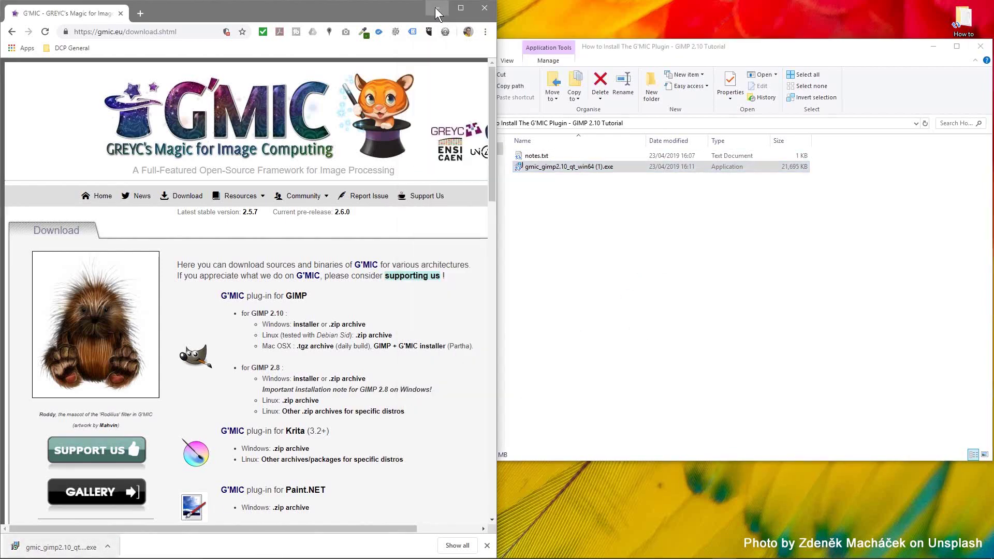
left_click(436, 12)
left_click_drag(609, 47, 480, 65)
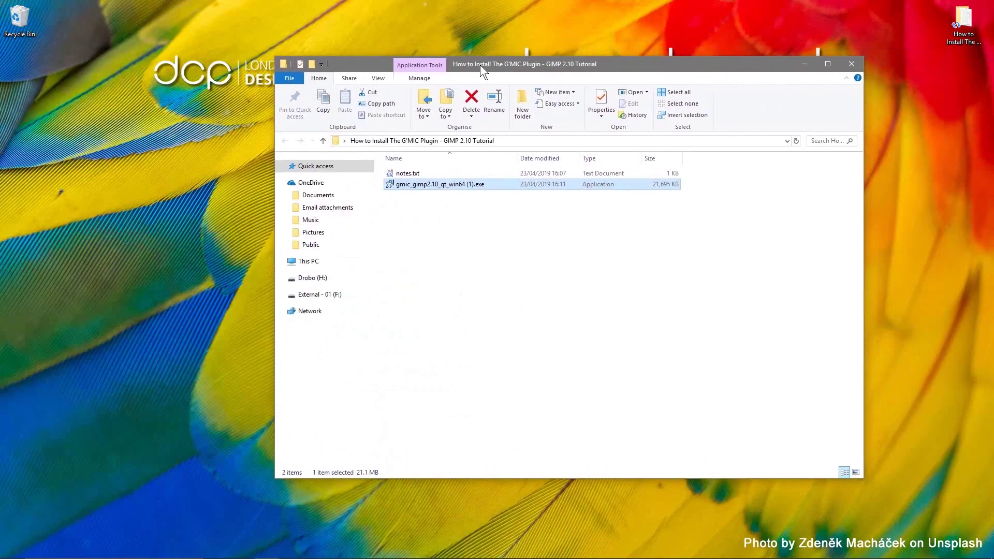
Scan the installer .exe with Norton Security and confirm no threats are found.
right_click(435, 186)
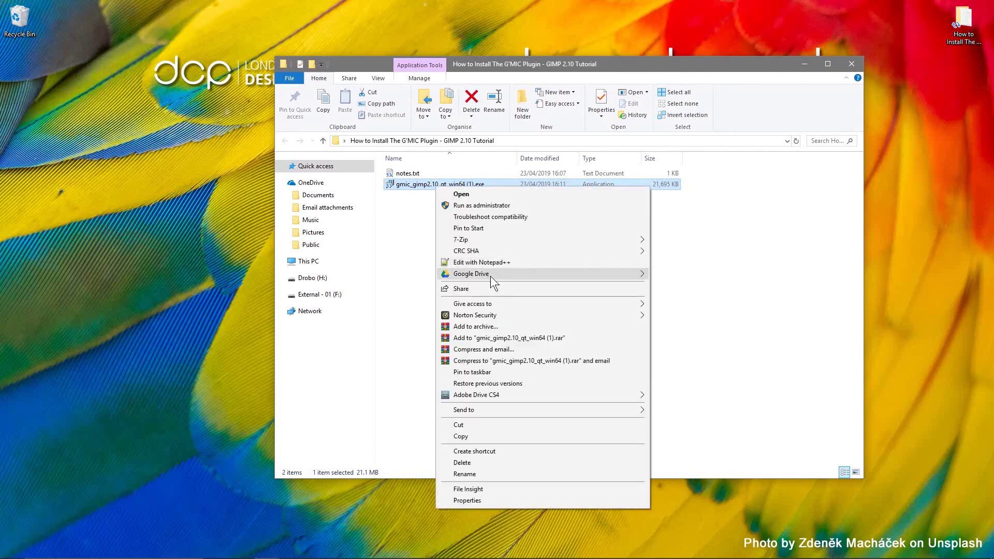
mouse_move(548, 314)
left_click(665, 315)
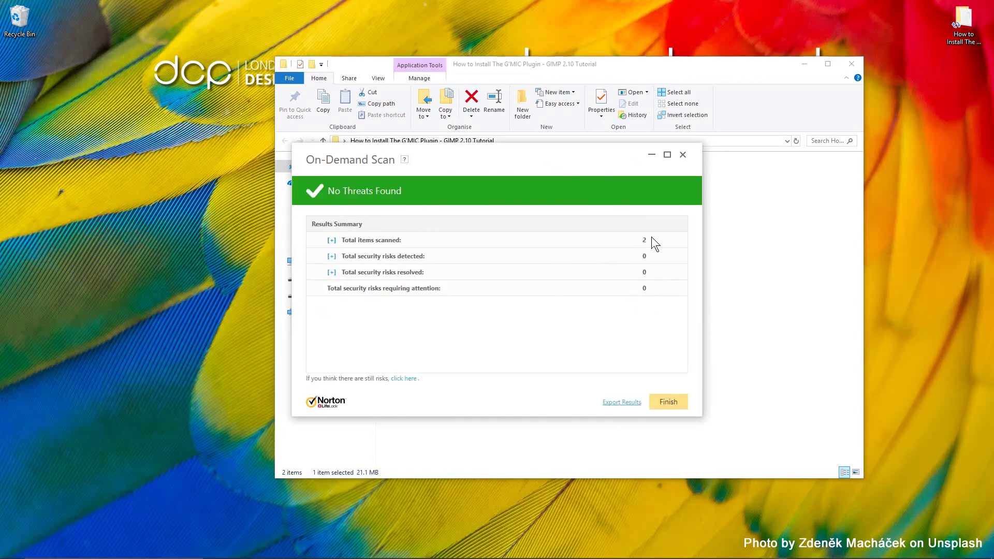
left_click(663, 402)
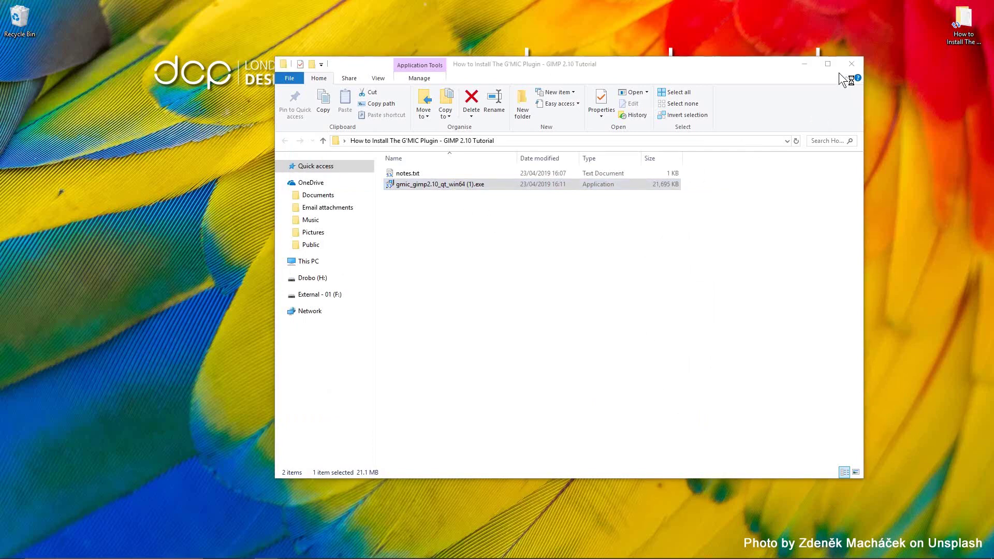
Run the G'MIC-Qt 2.5.7 setup in English, accepting the licence and default plug-ins folder.
left_click(848, 60)
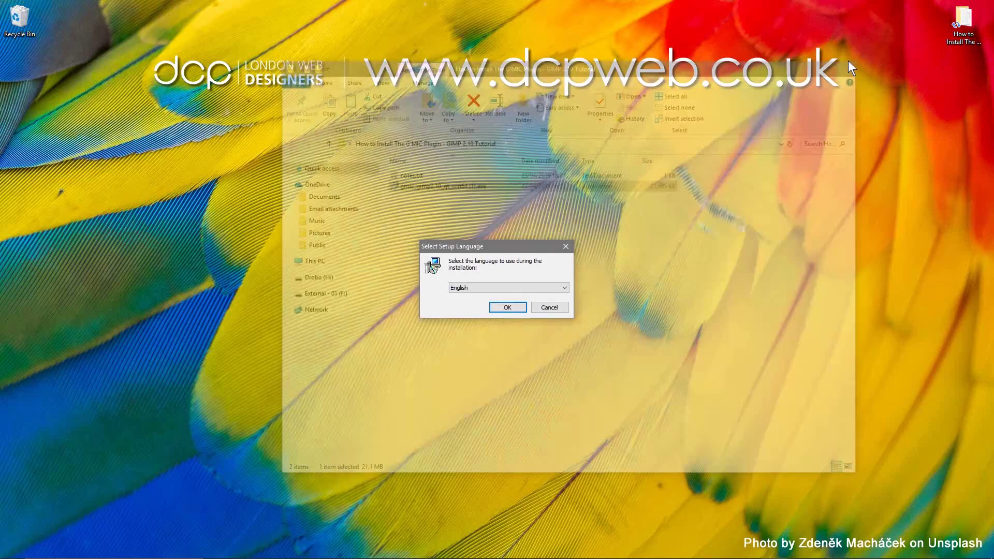
left_click(470, 287)
left_click(467, 287)
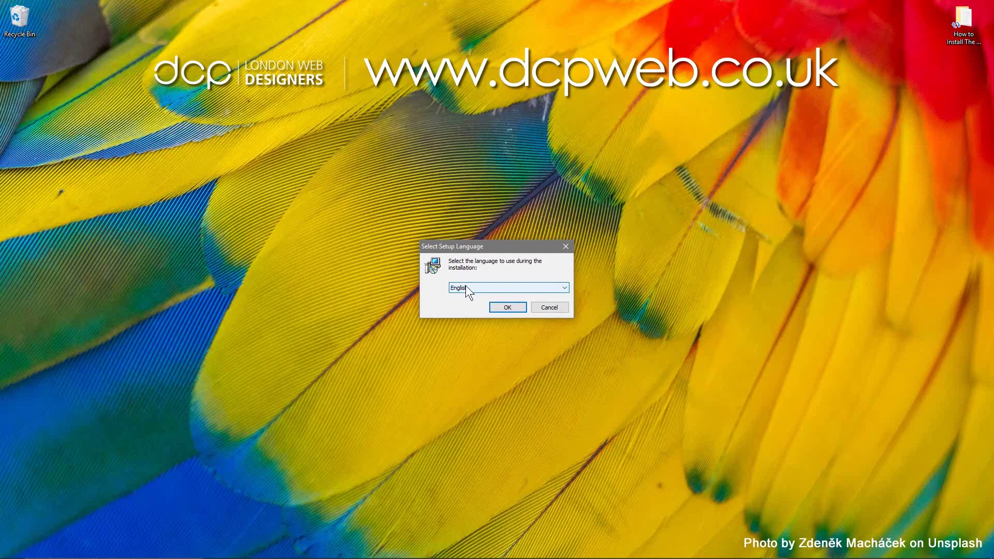
left_click(505, 307)
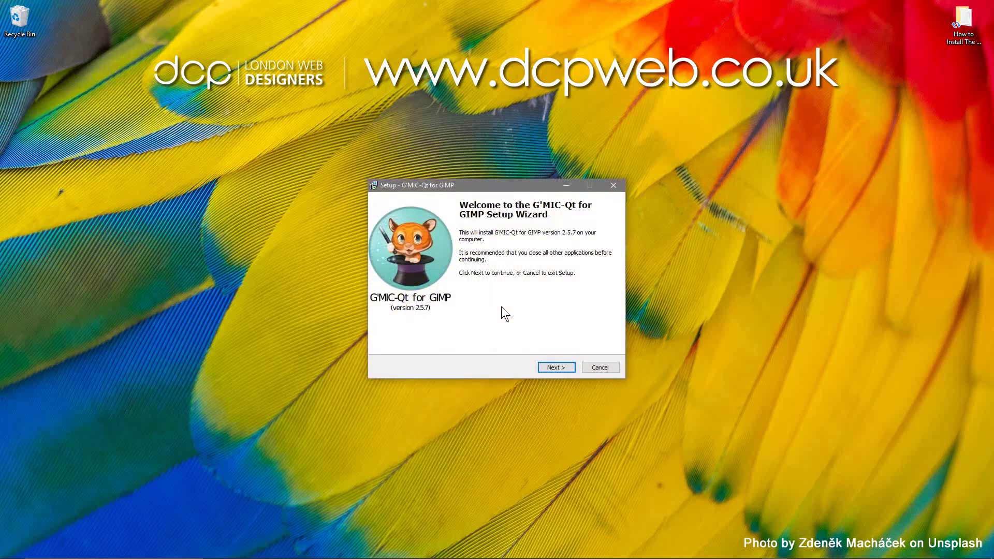
left_click(550, 367)
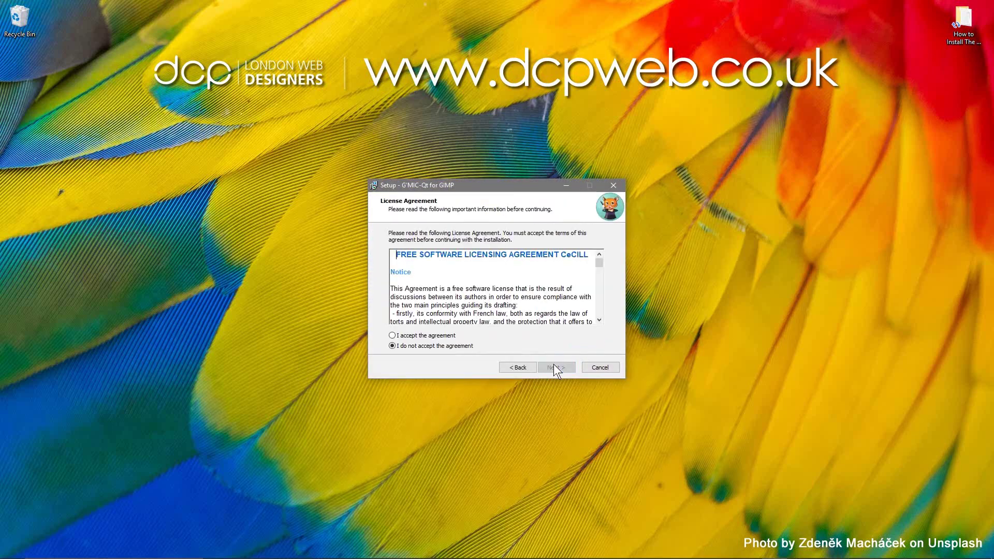
left_click(556, 367)
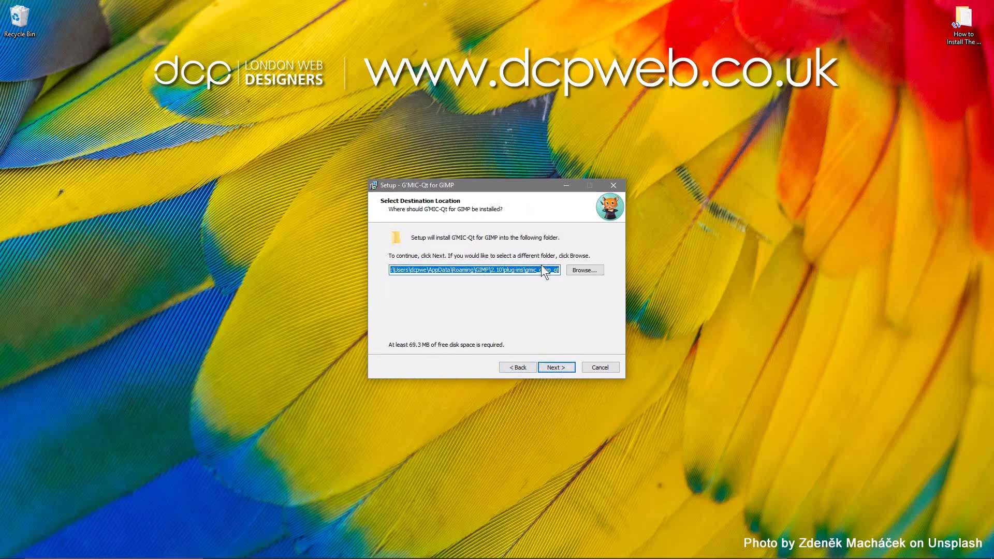
left_click(564, 368)
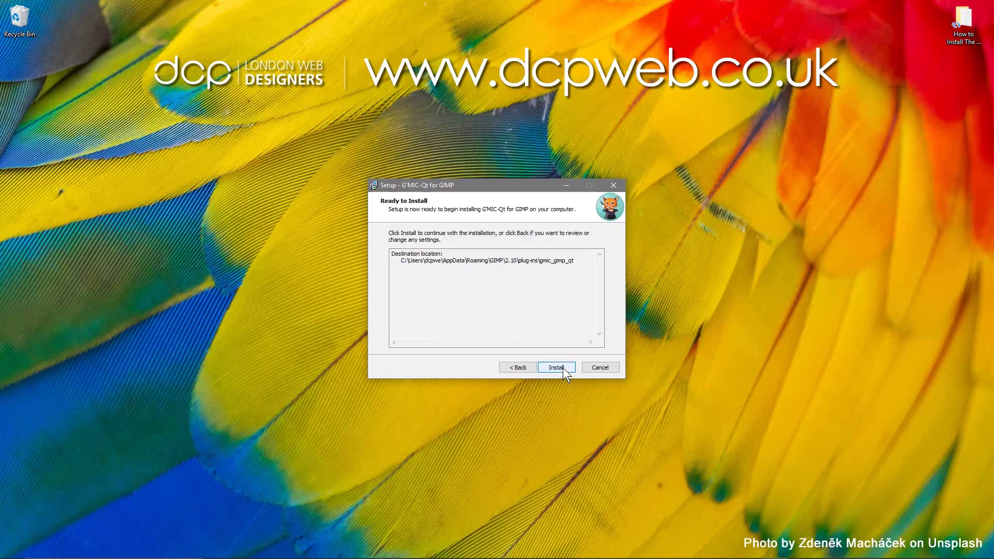
left_click(563, 368)
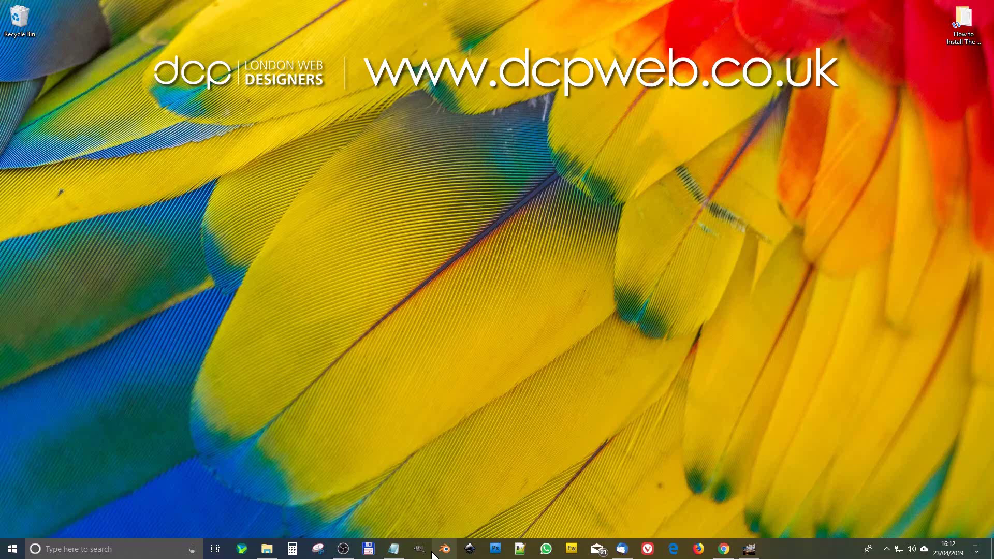
Restart GIMP and reopen the Tower Bridge JPG, converting it to the sRGB working space.
left_click(749, 550)
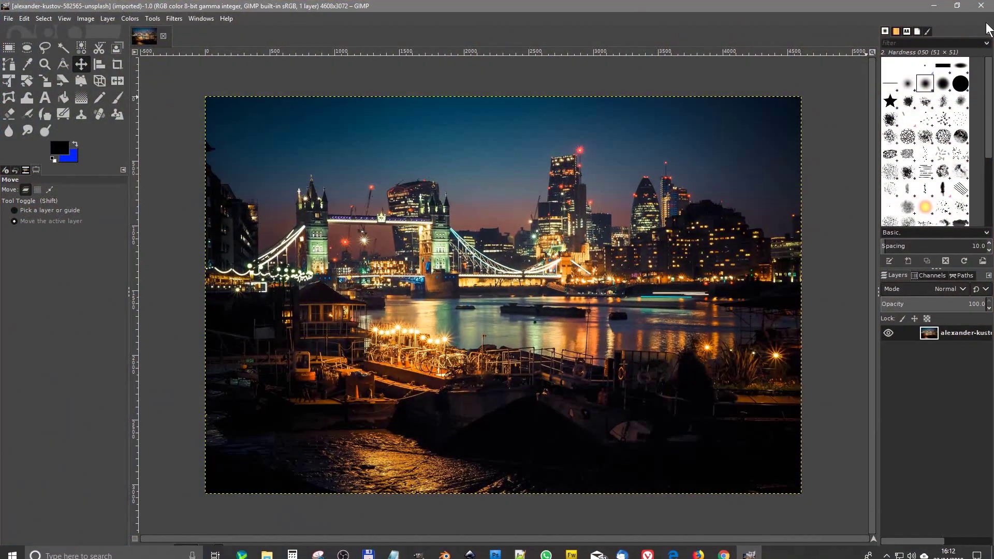
left_click(983, 7)
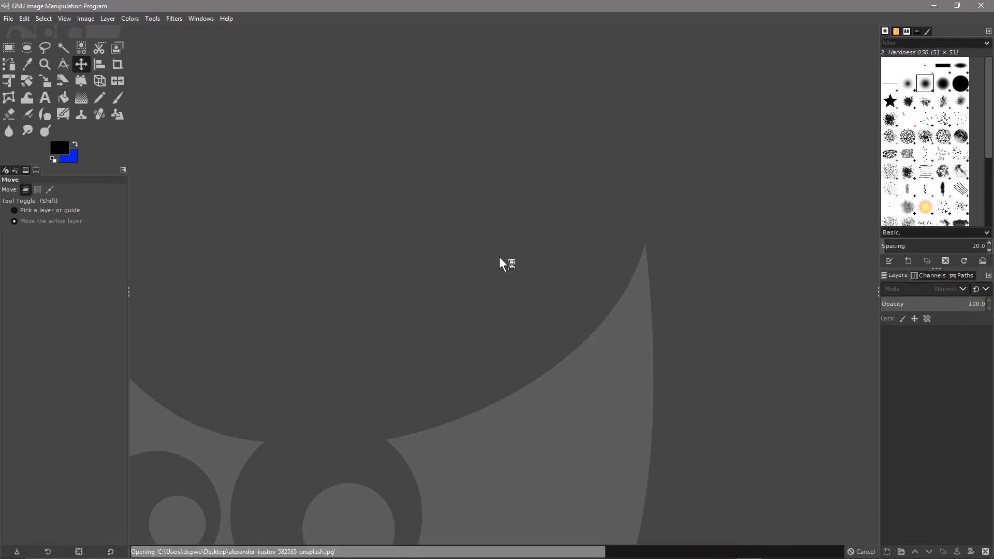
left_click(297, 191)
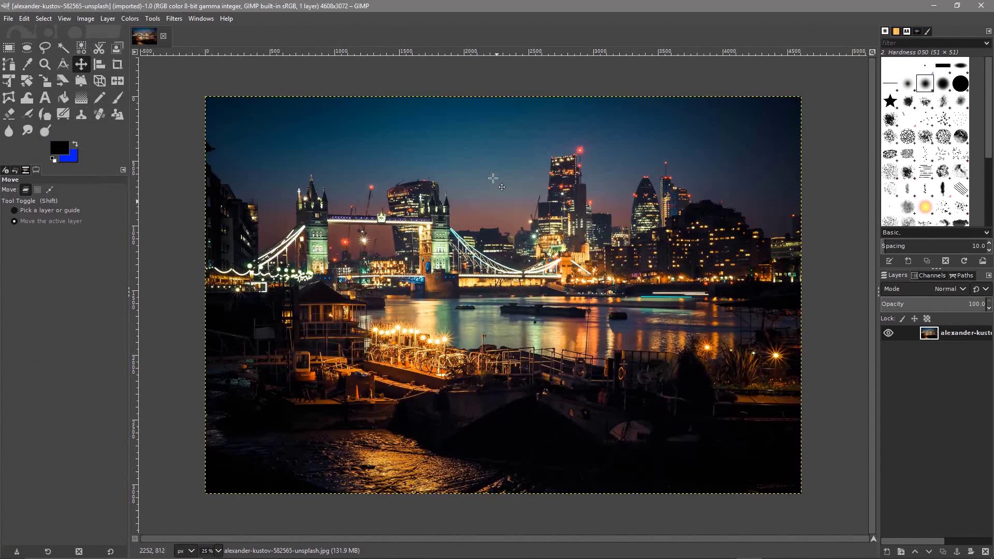
Launch Filters > G'MIC-Qt and maximize its window.
left_click(174, 18)
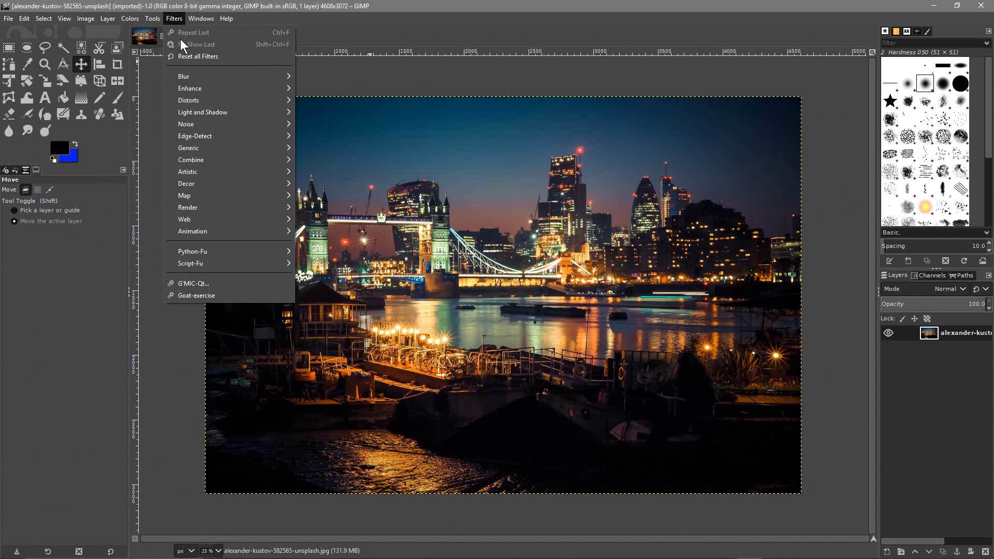
left_click(192, 284)
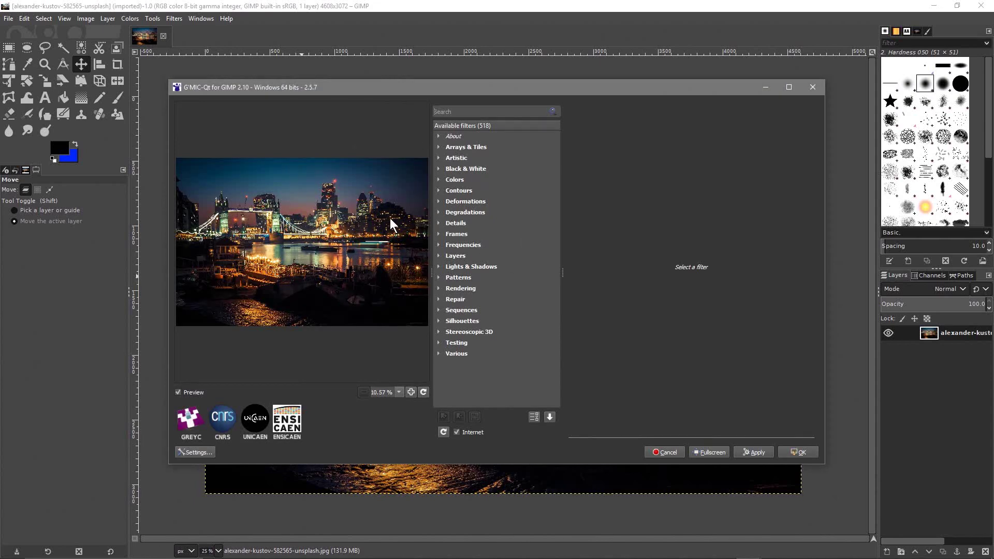
left_click(787, 87)
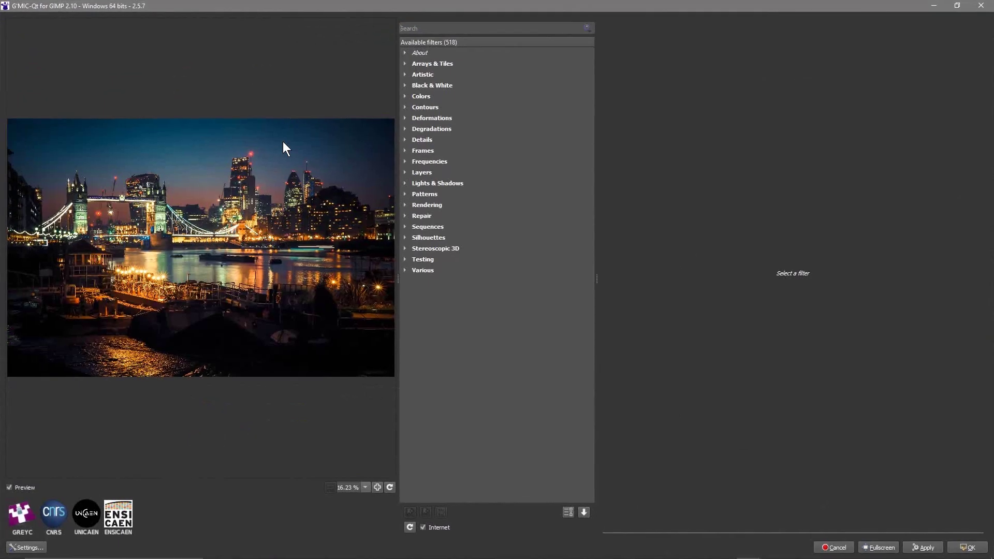
Preview the Black & White filters Stencil, Colorize variants and Emboss on the photo.
left_click(408, 87)
left_click(426, 96)
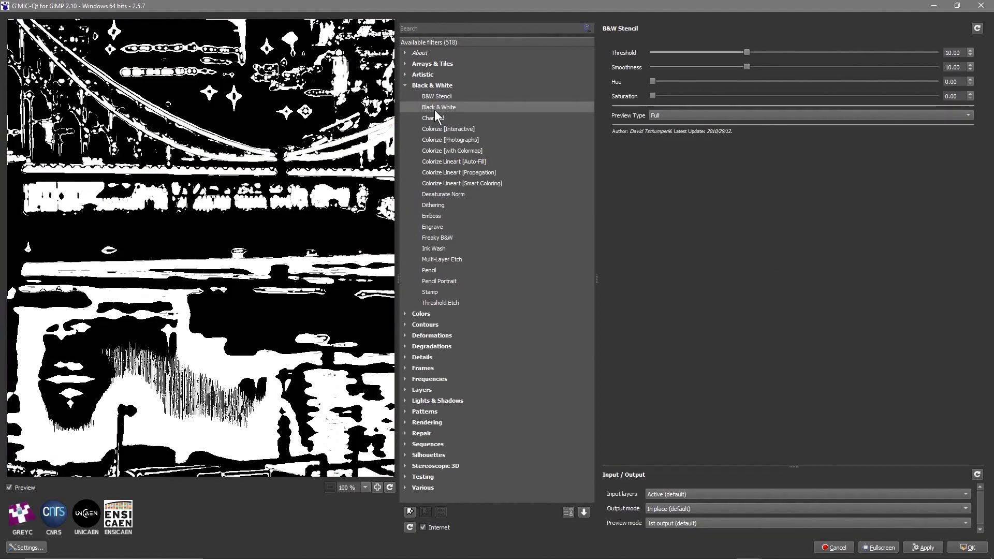
left_click(434, 108)
left_click(437, 130)
left_click(435, 150)
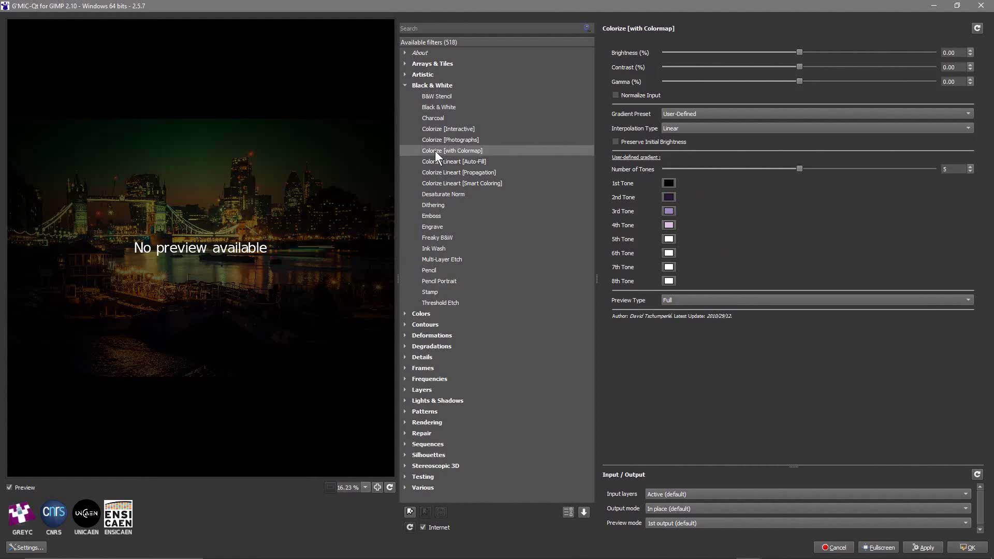
left_click(437, 164)
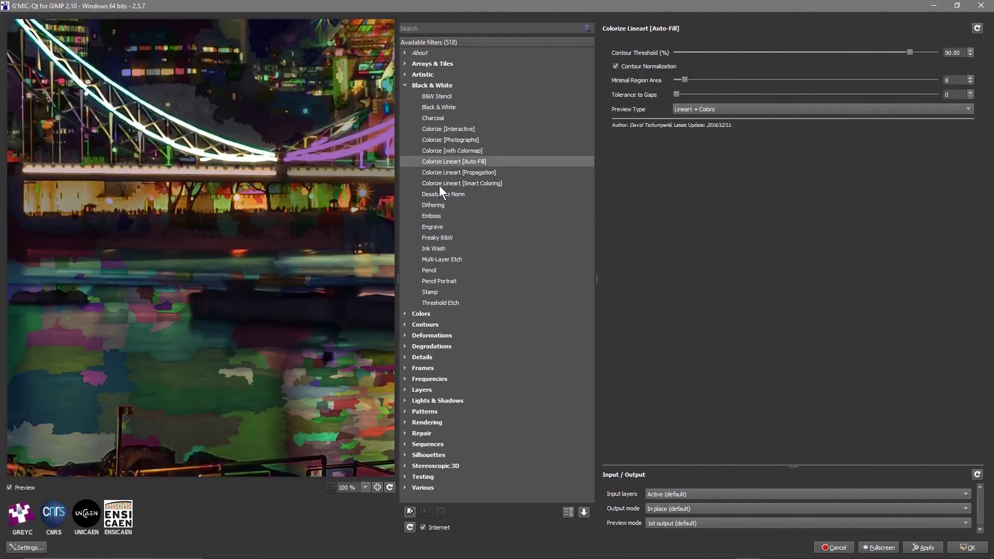
left_click(438, 184)
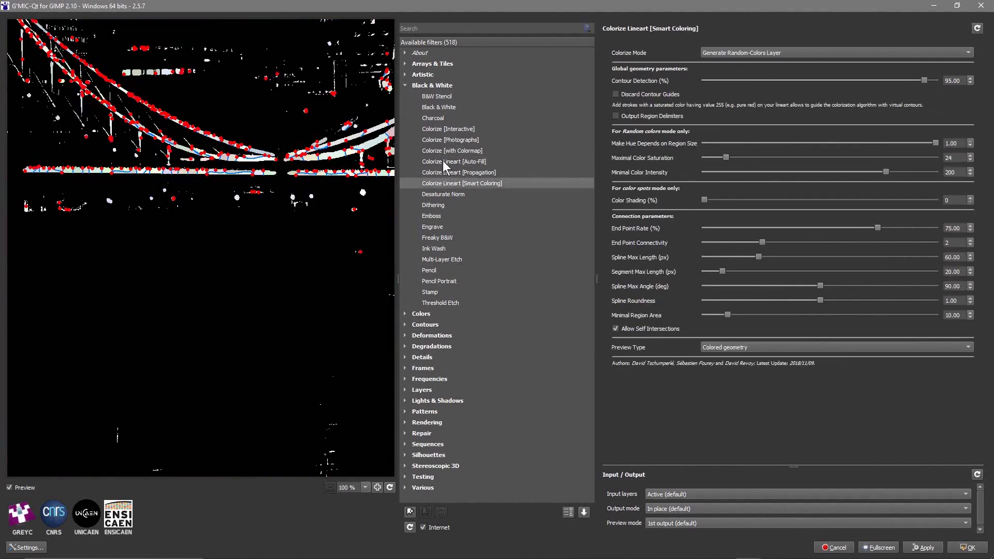
left_click(443, 161)
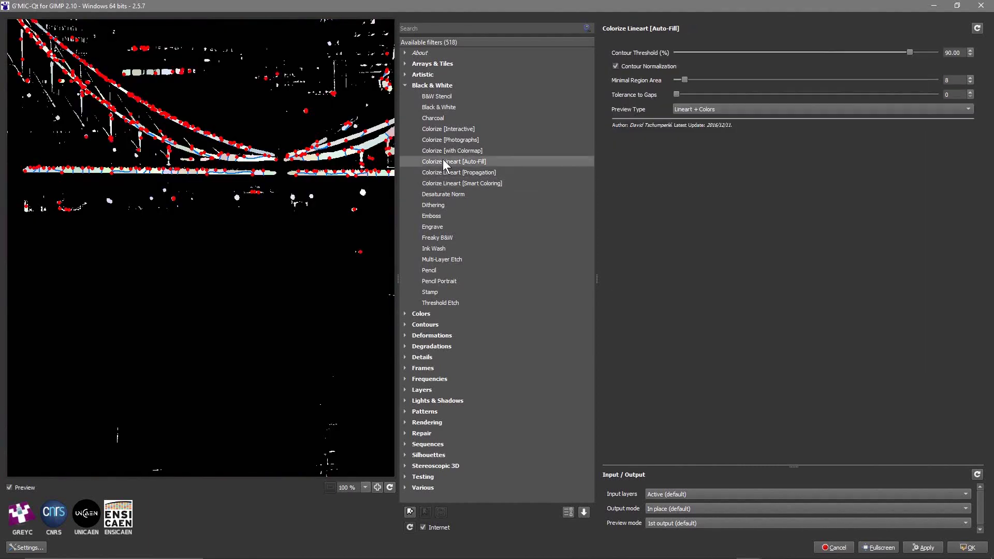
left_click(445, 150)
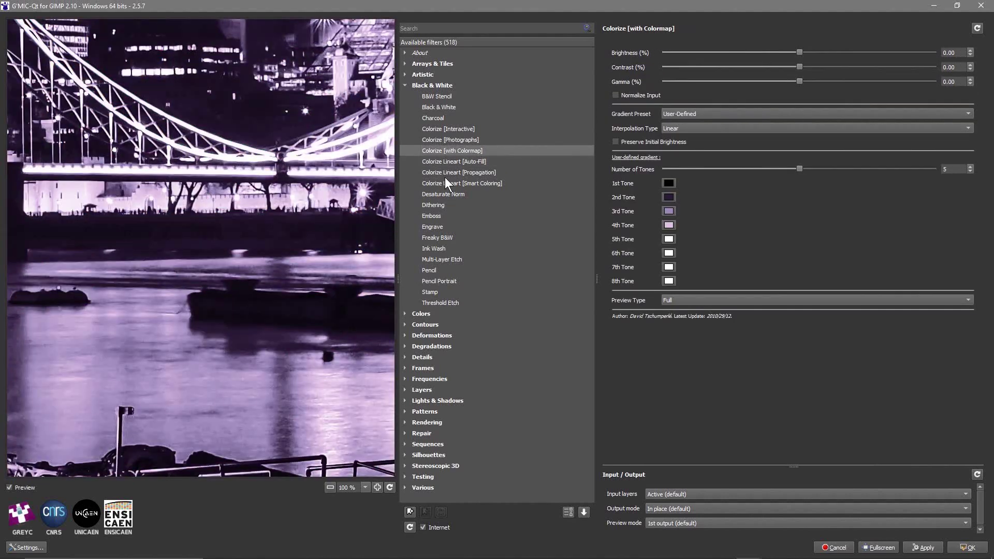
left_click(432, 215)
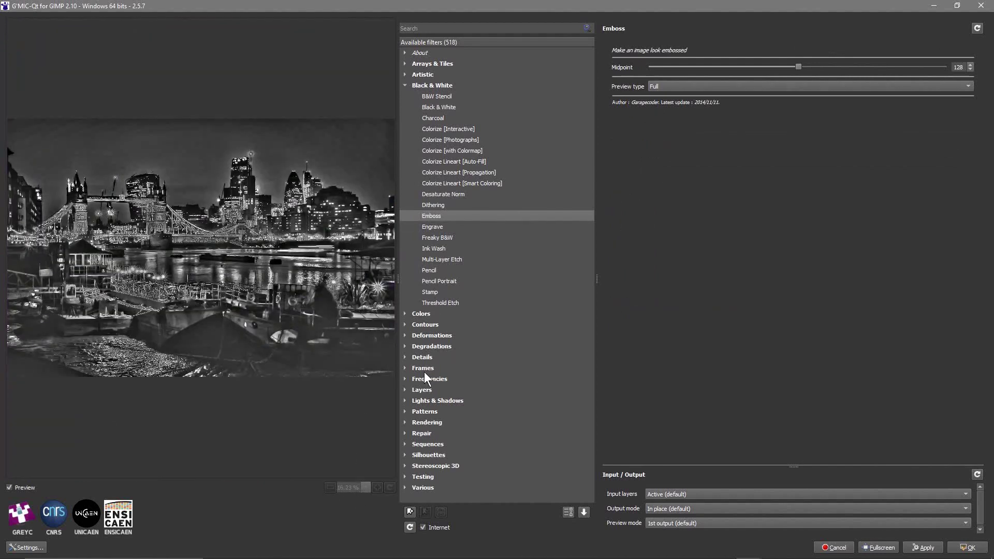
Select the Pencil filter with Amplitude 60 and Saturation 0, previewing a split before/after.
left_click(440, 271)
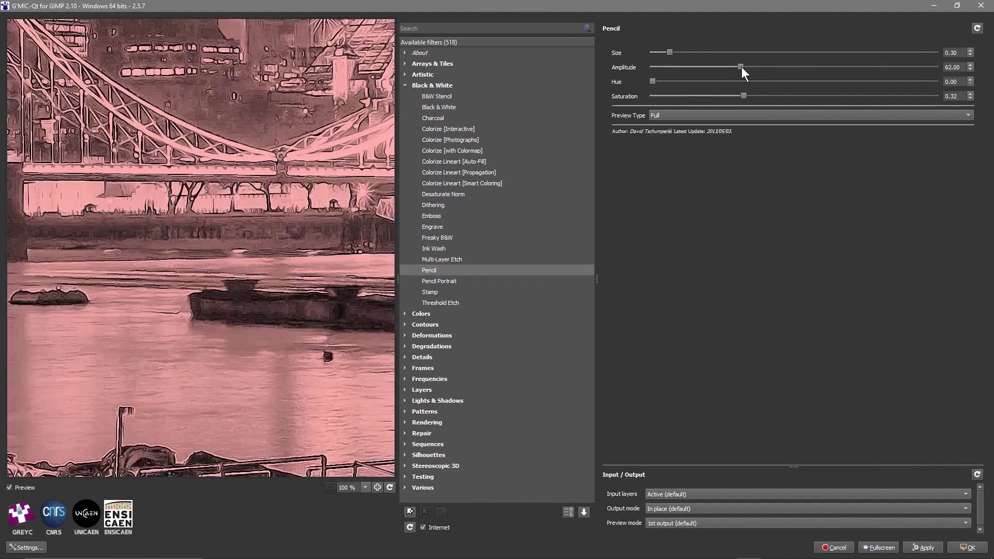
left_click(681, 66)
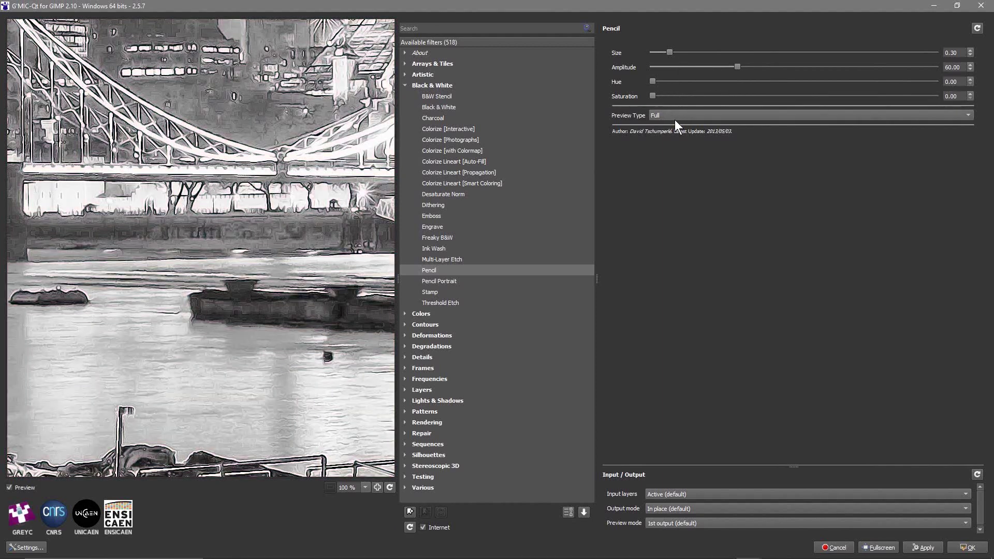
left_click(674, 116)
left_click(686, 160)
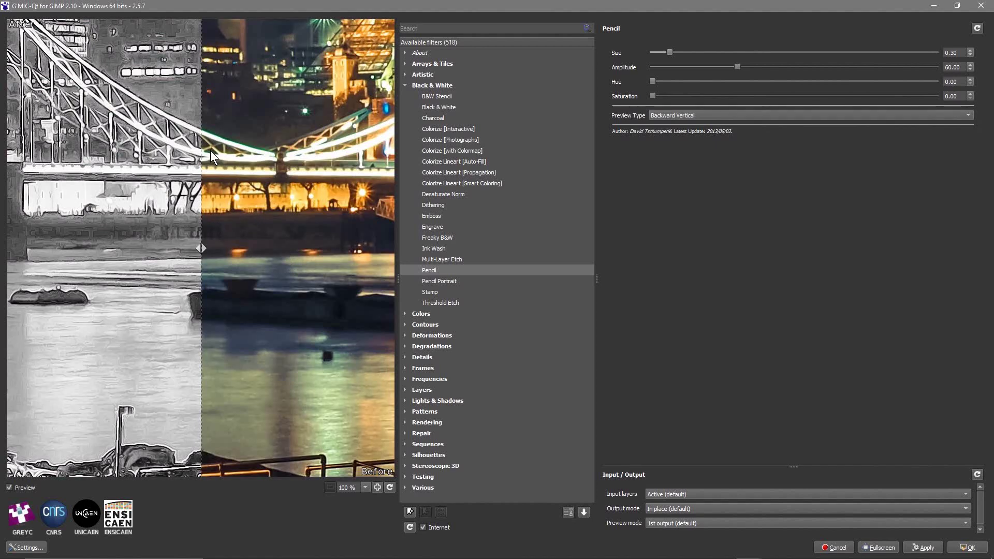
Switch the preview to Duplicate Bottom and apply the grey Pencil sketch to the photo.
left_click(712, 116)
left_click(699, 146)
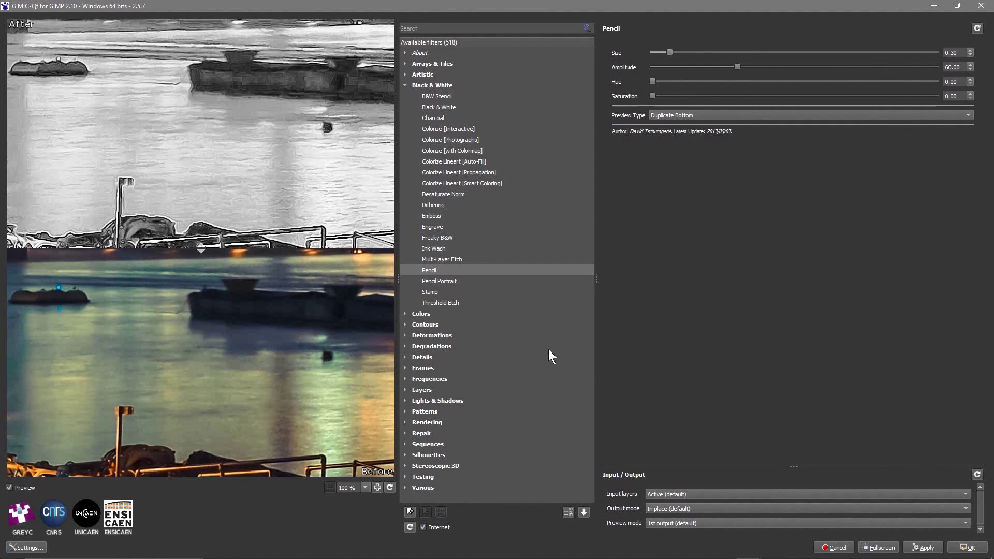
left_click(922, 547)
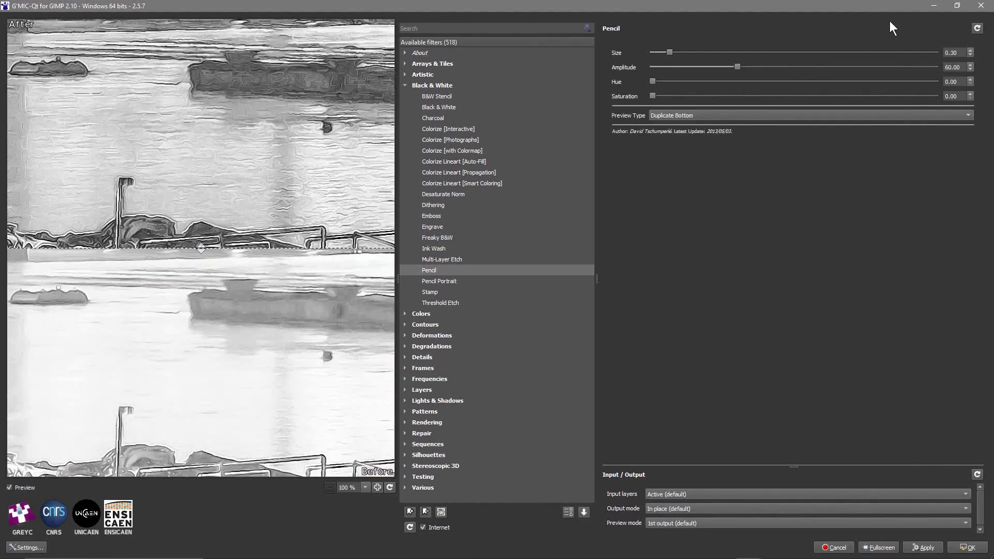
left_click(982, 9)
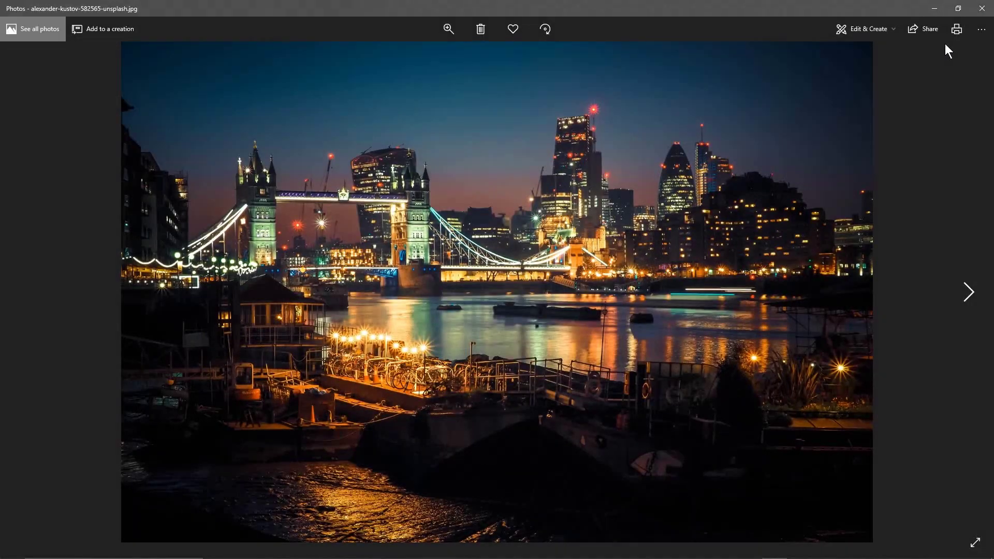
Close the colour original in Photos to return to the pencil-sketch image in GIMP.
left_click(984, 12)
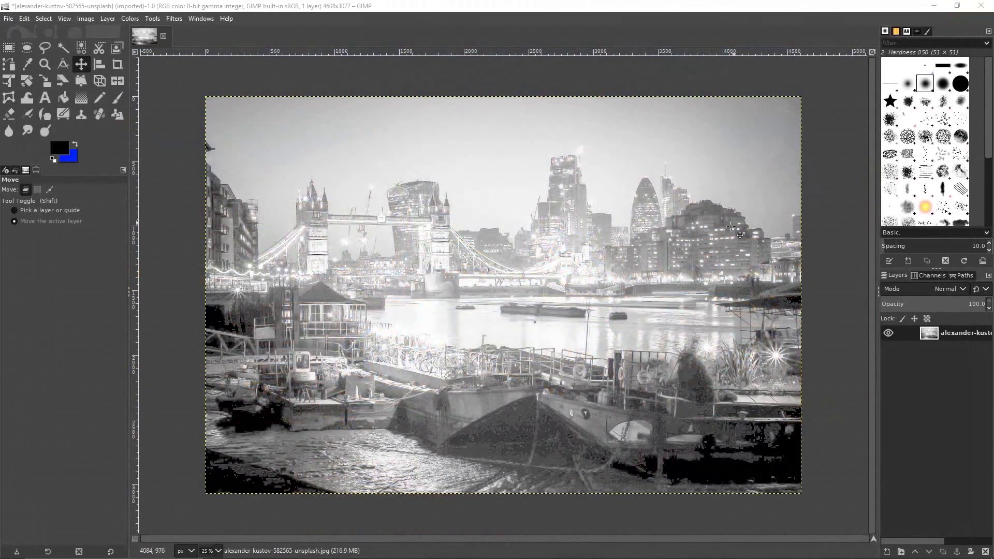
left_click(152, 18)
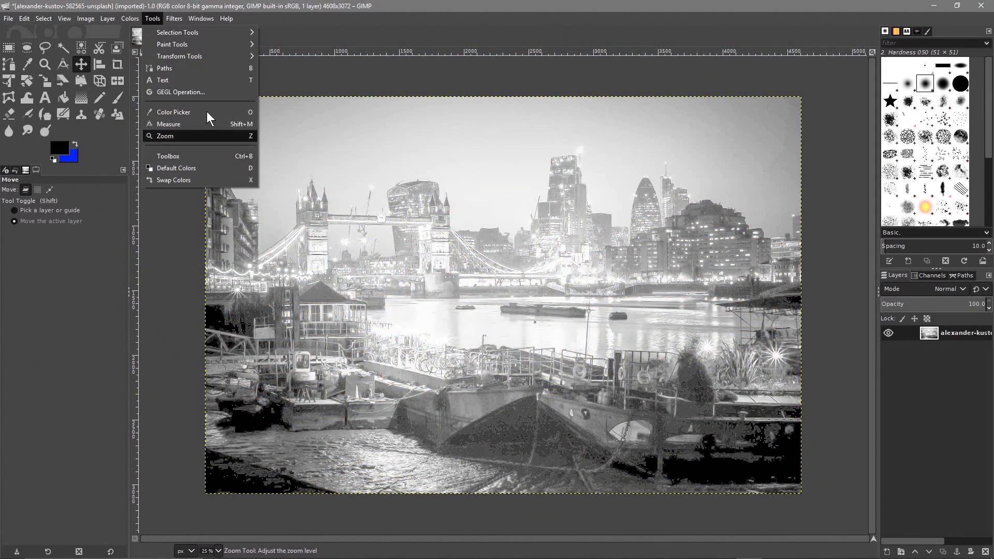
mouse_move(192, 20)
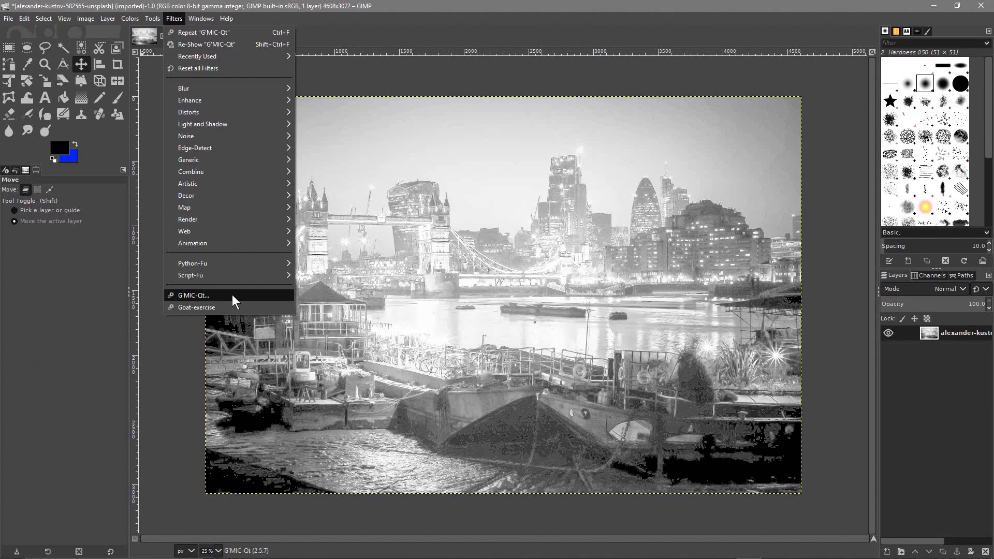
left_click(847, 180)
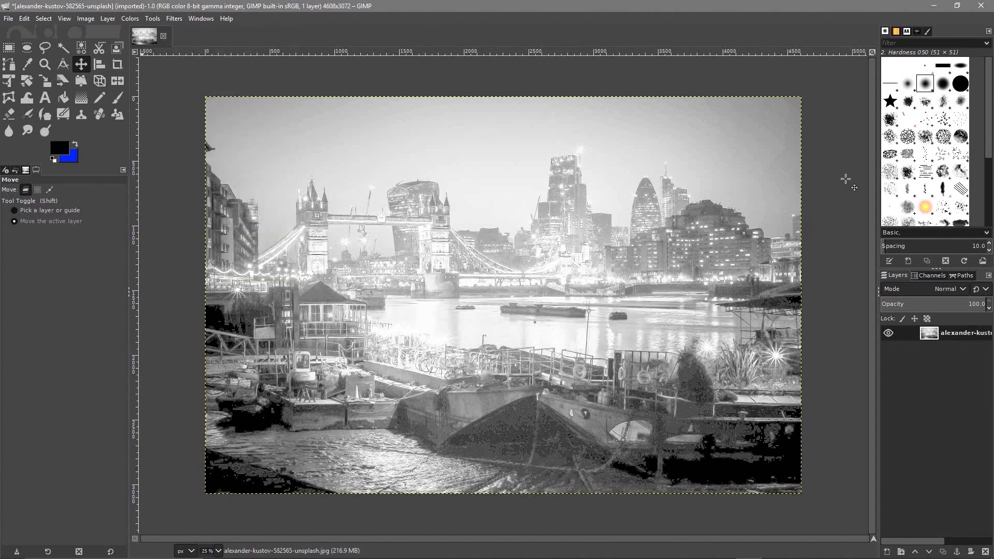